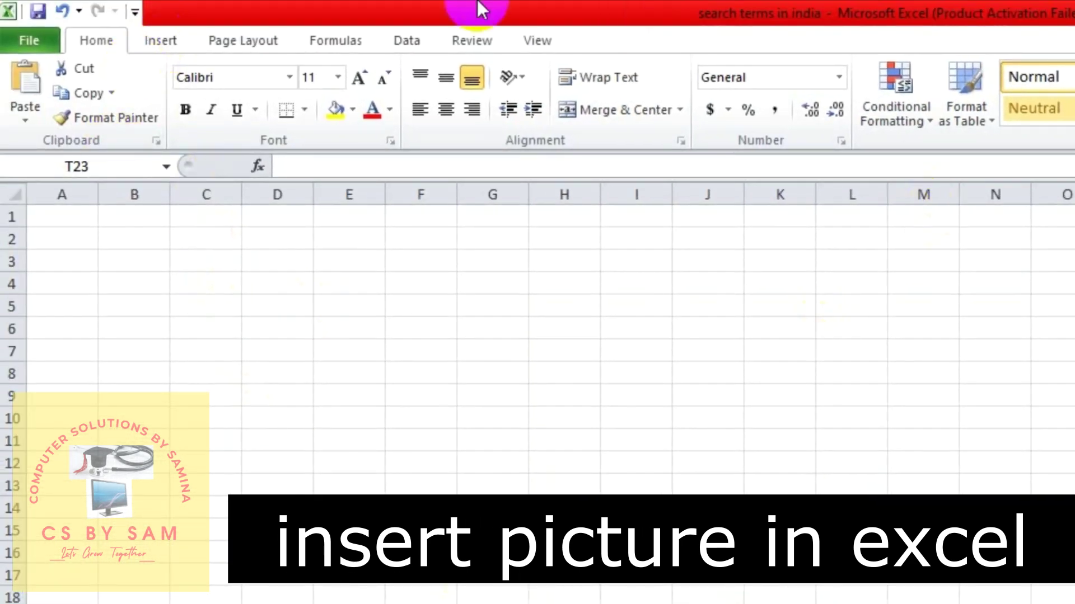
From Insert > Picture, browse to D:\admission and jobs\logo and select LogoCSBYSAM
{"action": "left_click", "coordinate": [134, 12]}
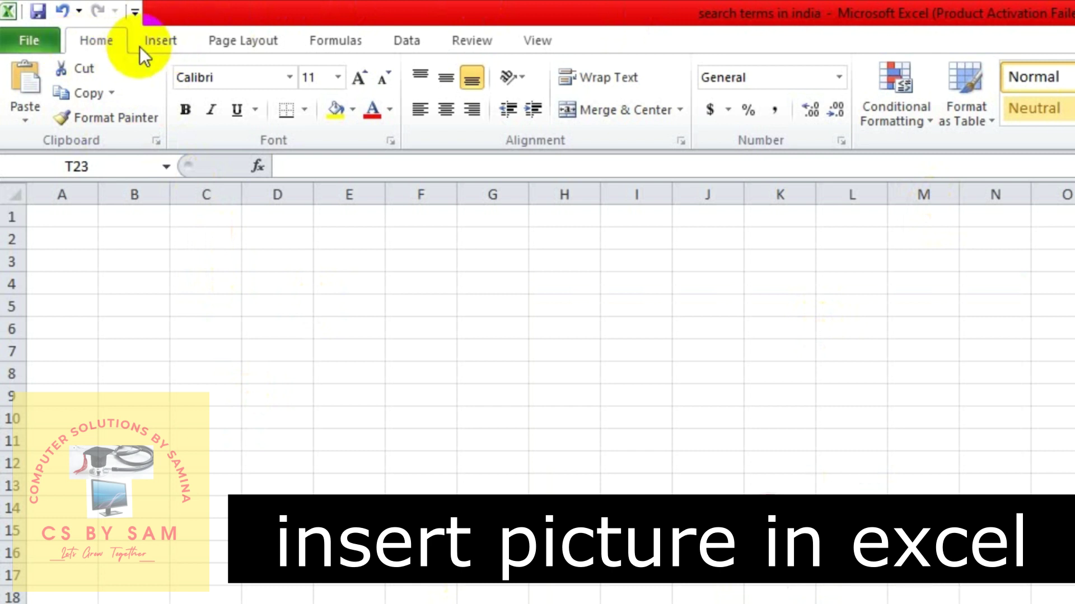
{"action": "left_click", "coordinate": [159, 41]}
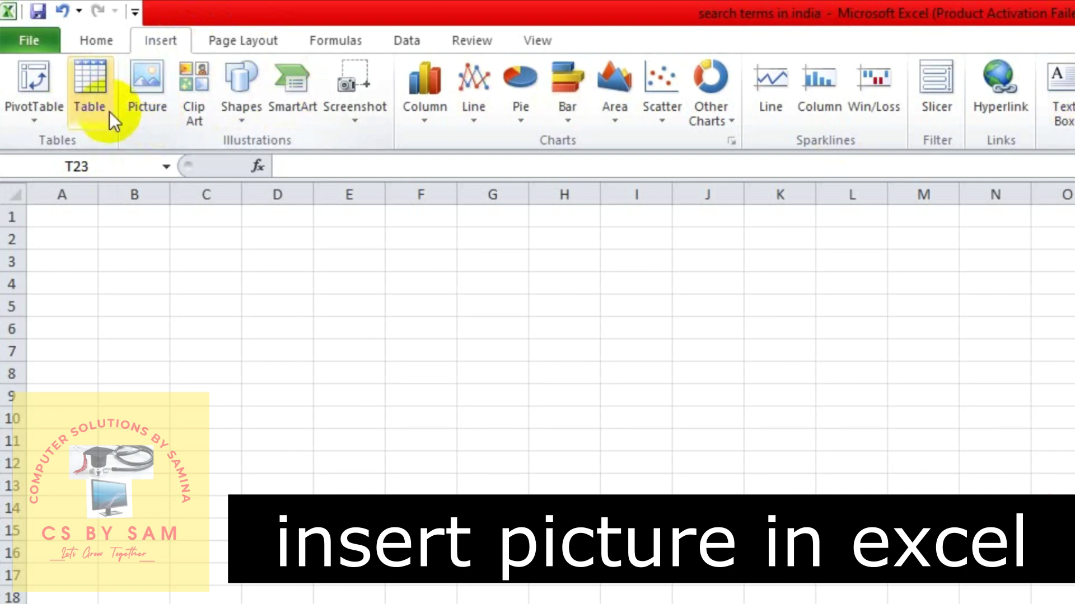
{"action": "left_click", "coordinate": [143, 116]}
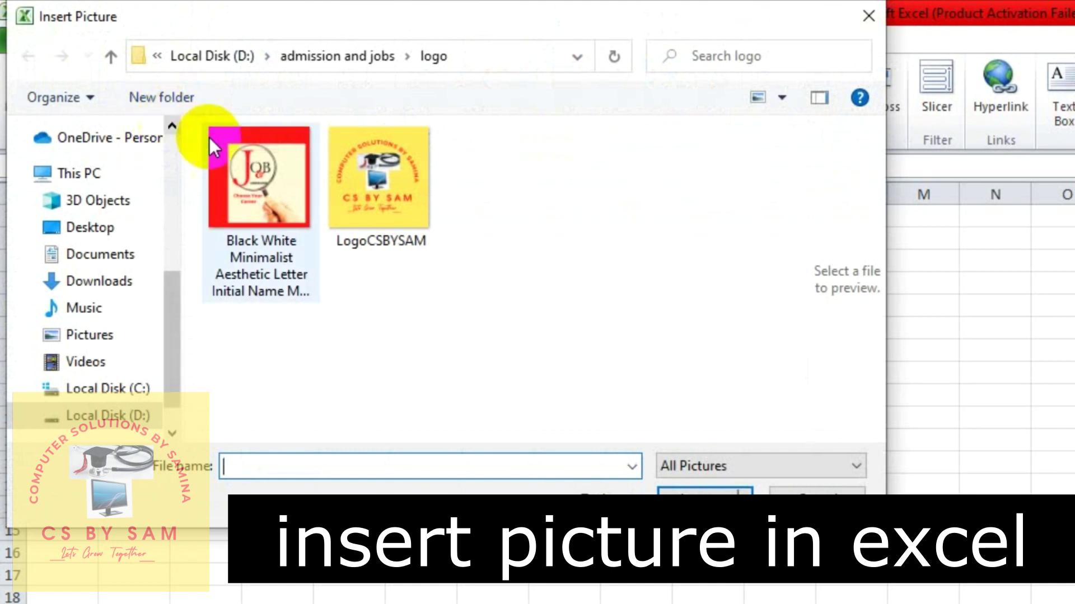
{"action": "left_click", "coordinate": [88, 173]}
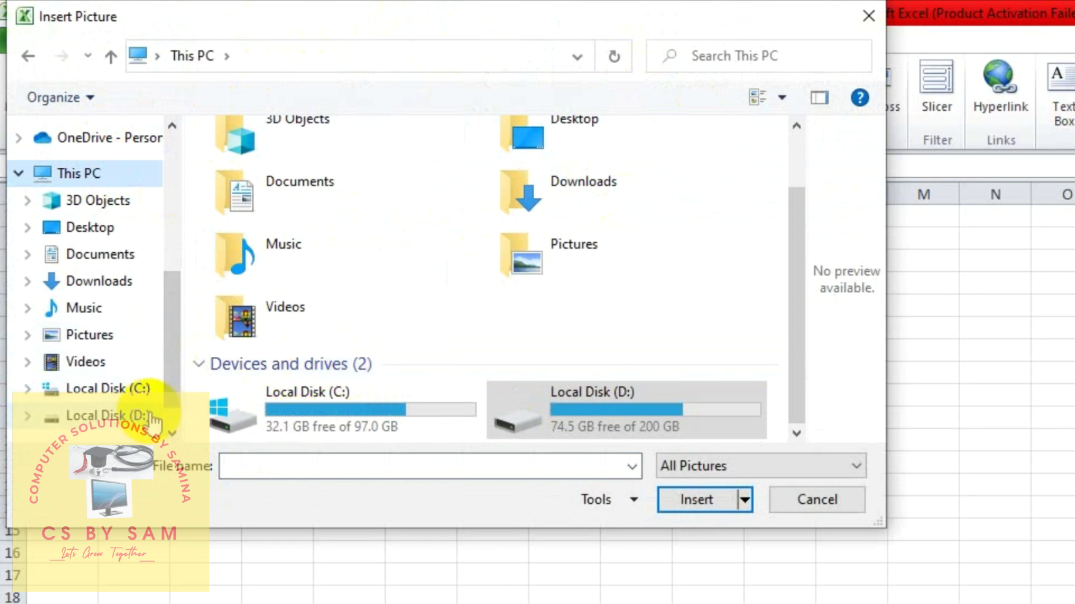
{"action": "left_click", "coordinate": [131, 421]}
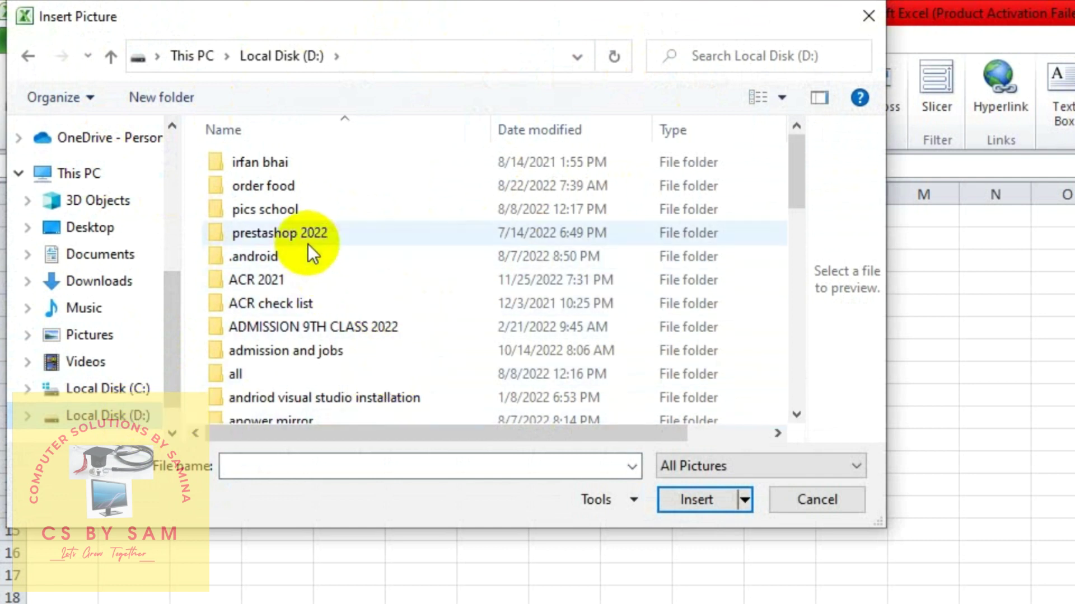
{"action": "double_click", "coordinate": [328, 352]}
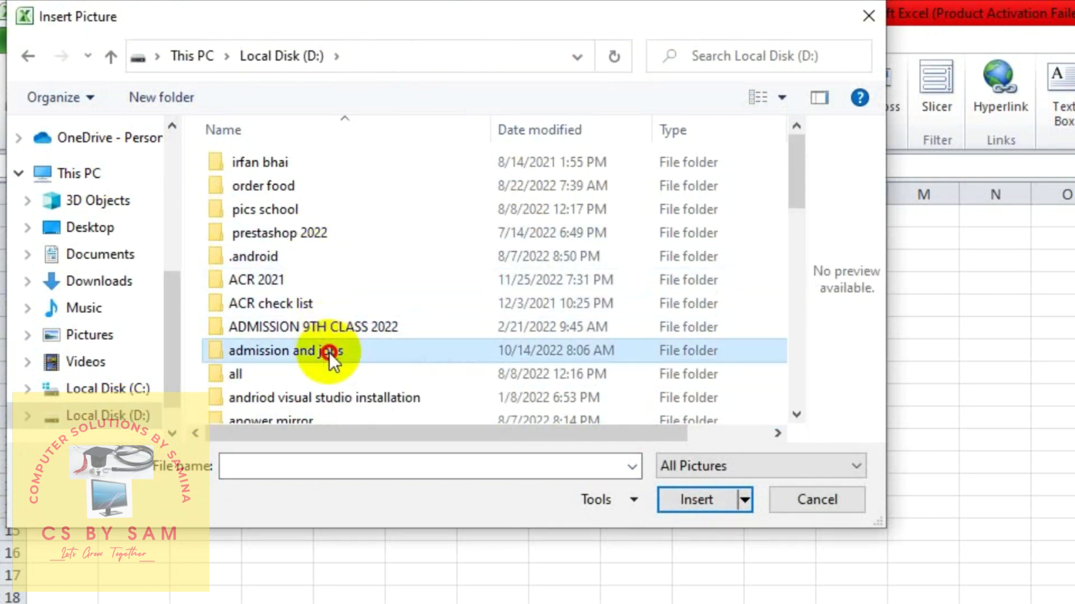
{"action": "double_click", "coordinate": [317, 220]}
{"action": "left_click", "coordinate": [352, 200]}
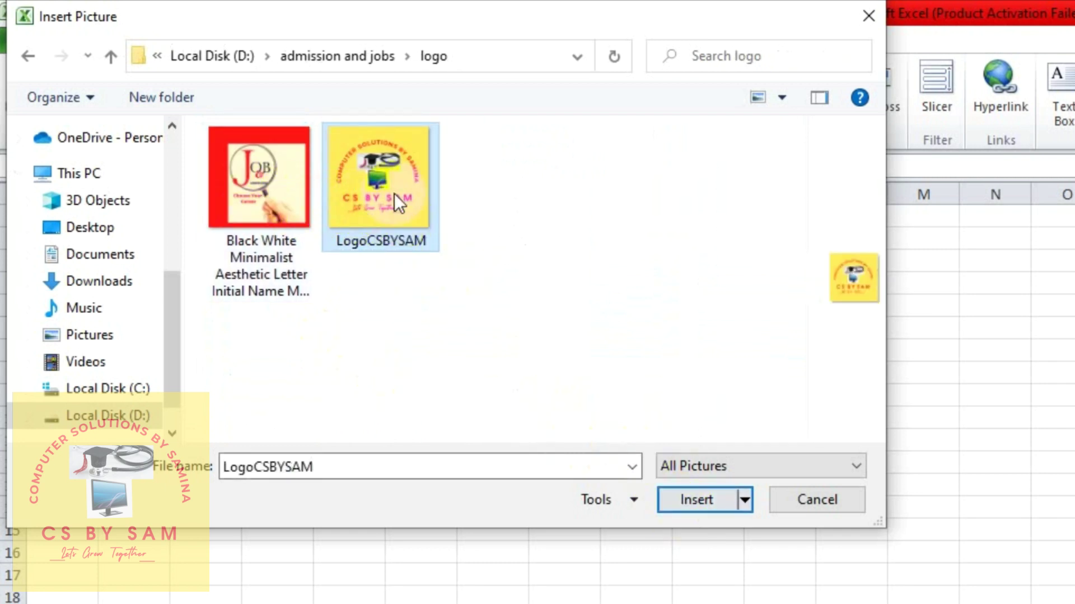
{"action": "left_click", "coordinate": [264, 170]}
{"action": "left_click", "coordinate": [386, 176]}
Insert the LogoCSBYSAM picture and drag it toward the upper left of the sheet
{"action": "left_click", "coordinate": [694, 500]}
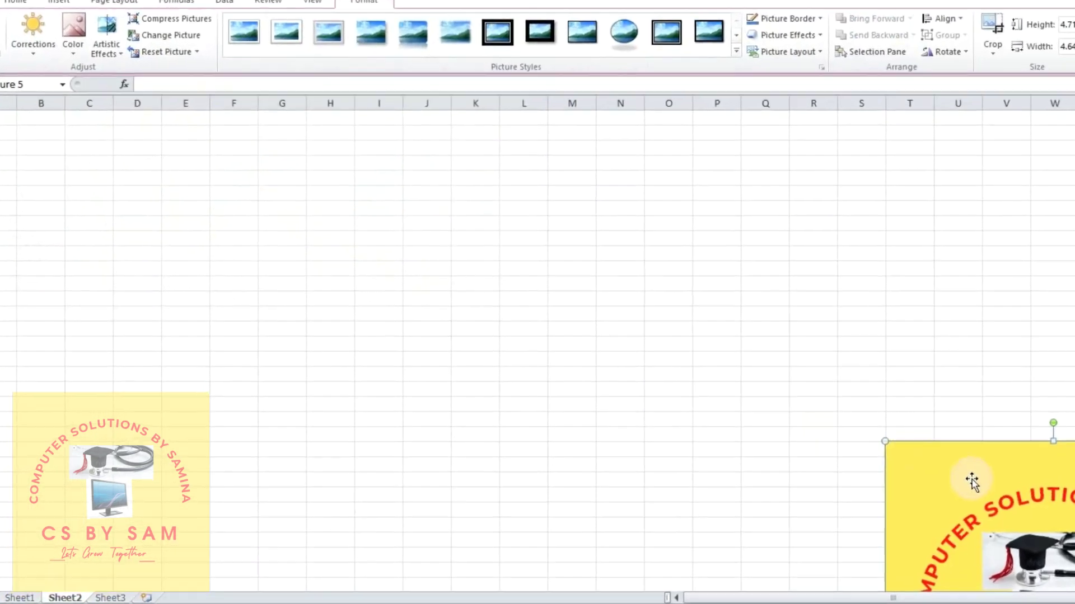
{"action": "left_click_drag", "start_coordinate": [972, 481], "coordinate": [280, 190]}
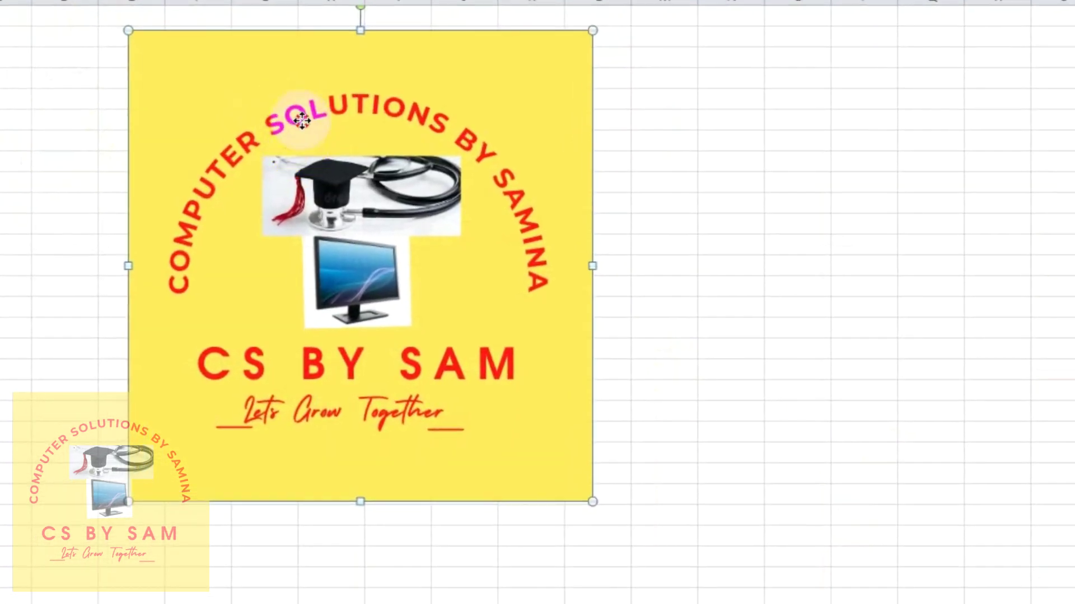
{"action": "left_click_drag", "start_coordinate": [301, 120], "coordinate": [404, 244]}
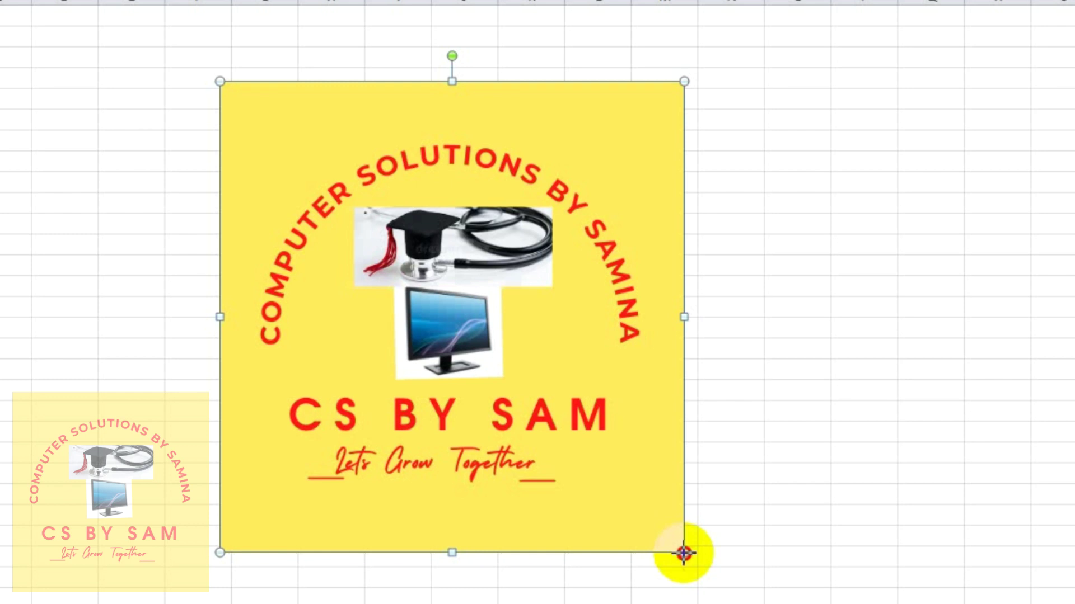
Shrink the logo to a much smaller square with its corner handles and reposition it
{"action": "left_click_drag", "start_coordinate": [684, 553], "coordinate": [445, 300]}
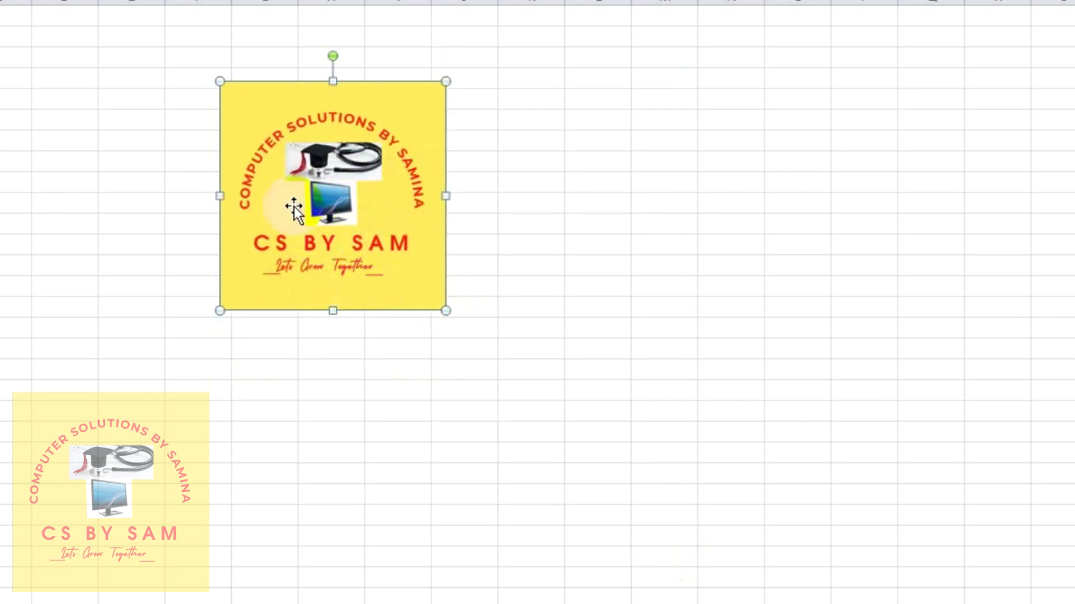
{"action": "left_click_drag", "start_coordinate": [285, 193], "coordinate": [608, 324]}
{"action": "left_click_drag", "start_coordinate": [700, 293], "coordinate": [485, 245]}
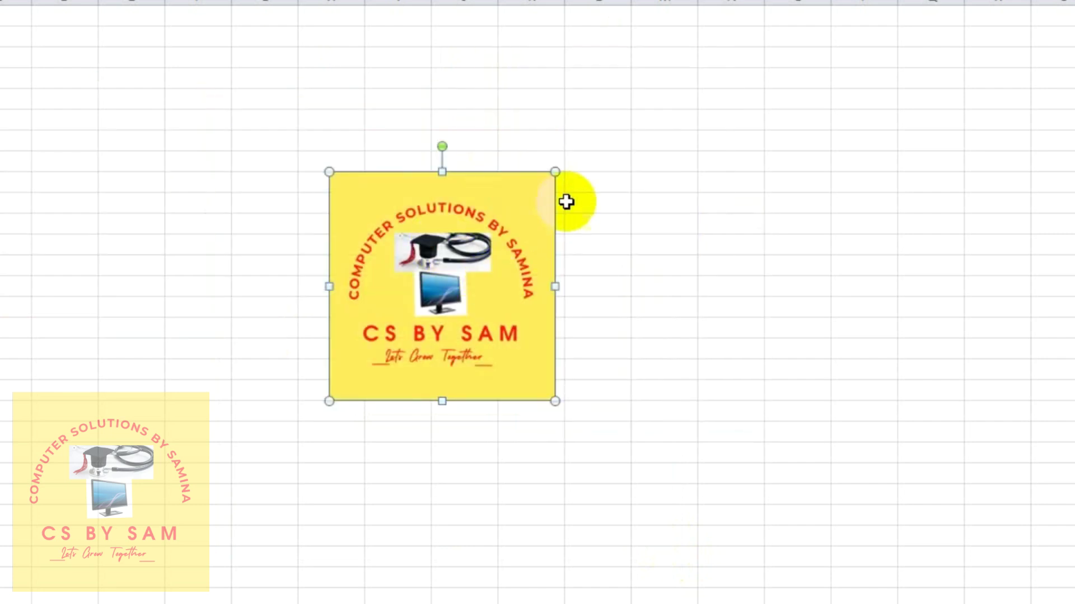
{"action": "left_click_drag", "start_coordinate": [555, 171], "coordinate": [486, 242]}
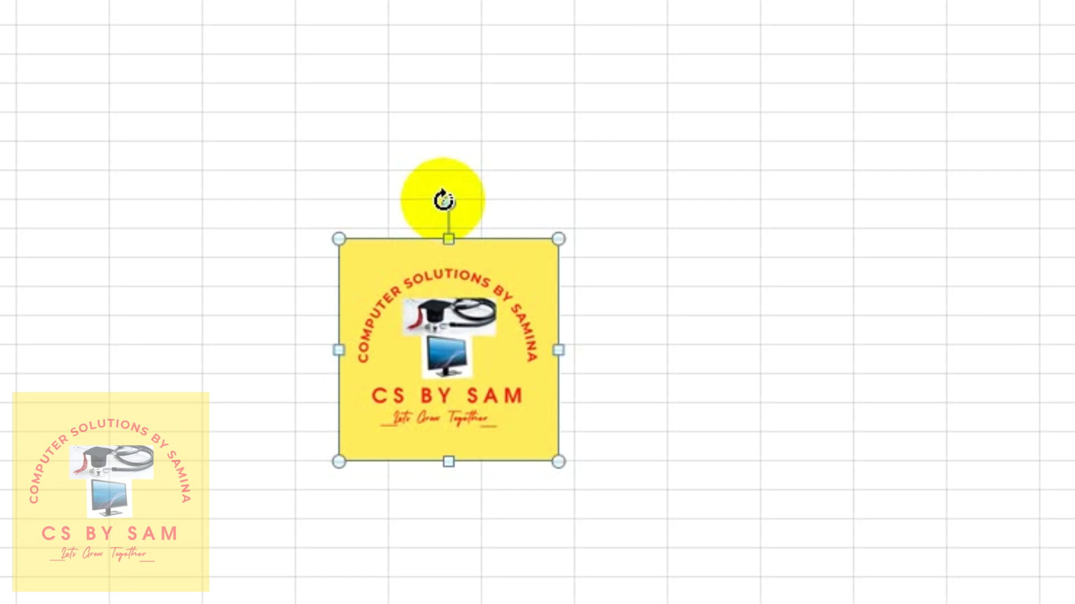
{"action": "left_click_drag", "start_coordinate": [444, 200], "coordinate": [537, 256]}
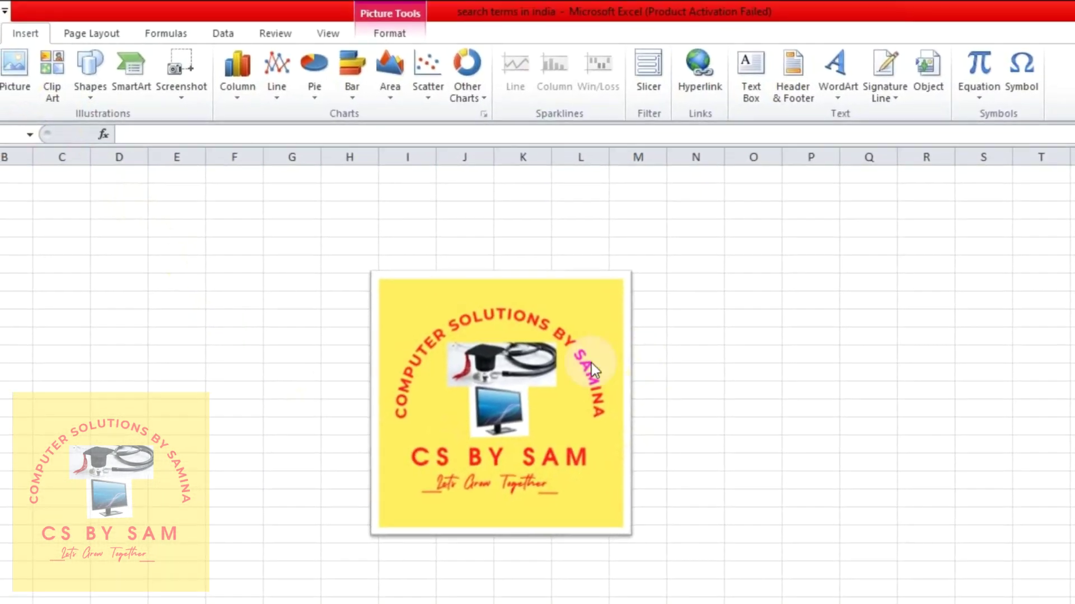
Preview the thick black matte and oval styles, then apply the rounded dark reflected picture style
{"action": "left_click", "coordinate": [494, 193]}
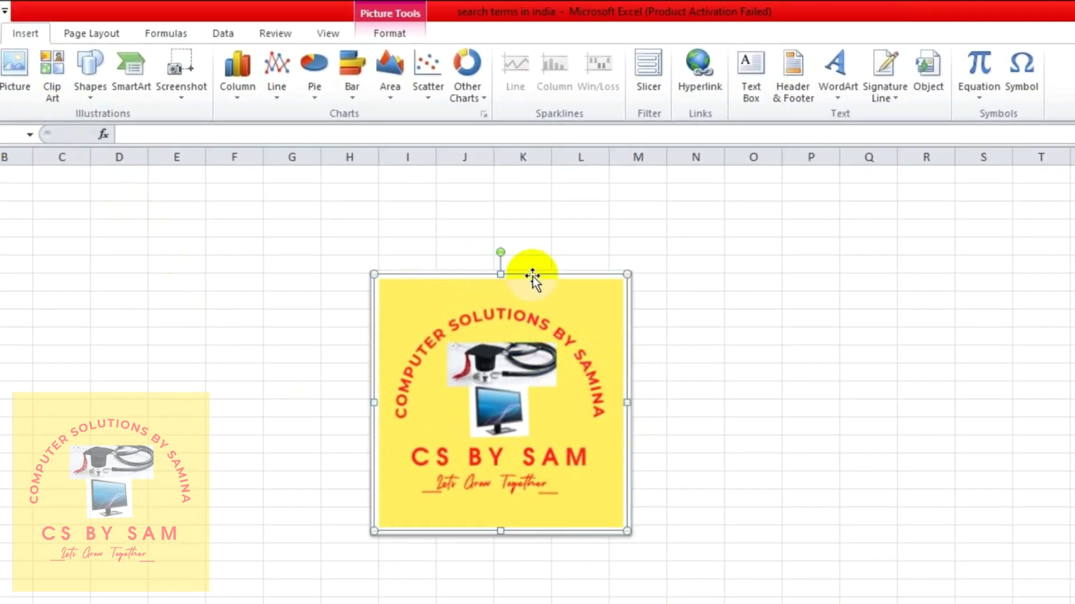
{"action": "left_click", "coordinate": [28, 31]}
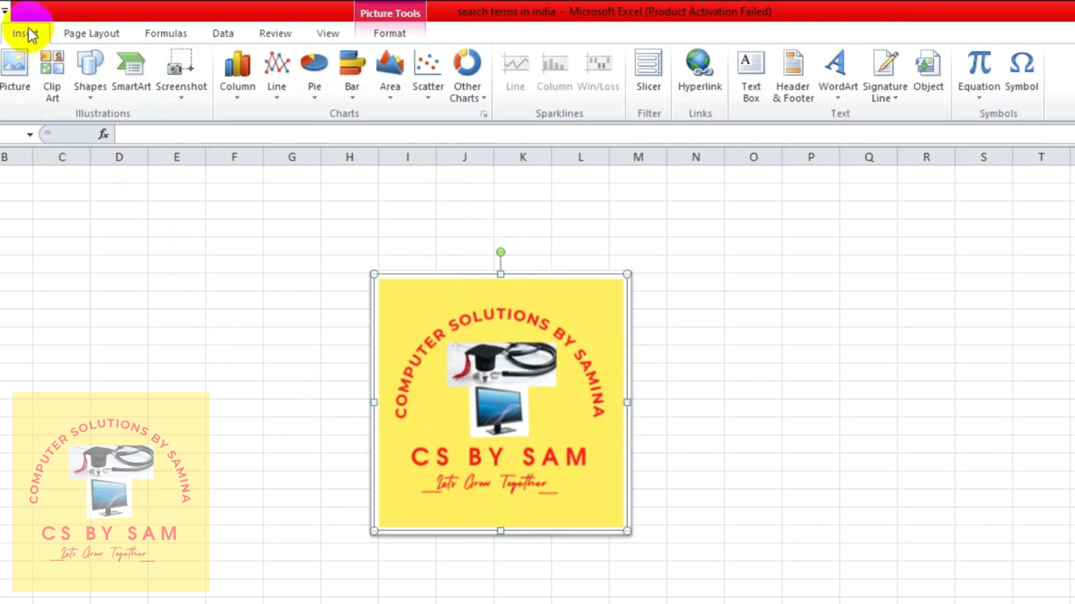
{"action": "left_click", "coordinate": [386, 36]}
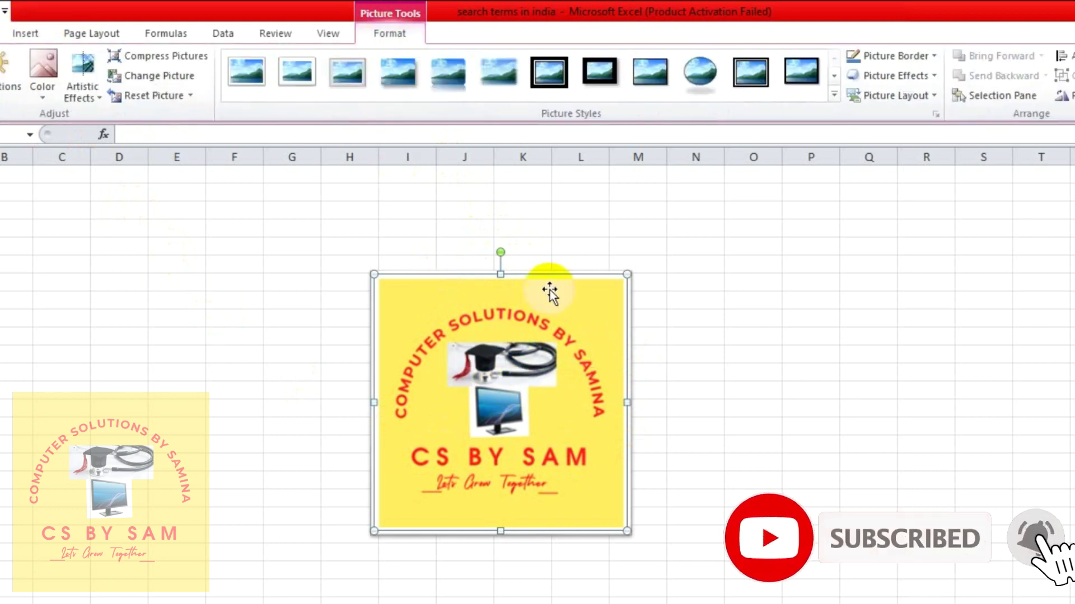
{"action": "left_click", "coordinate": [498, 355]}
{"action": "left_click", "coordinate": [494, 362]}
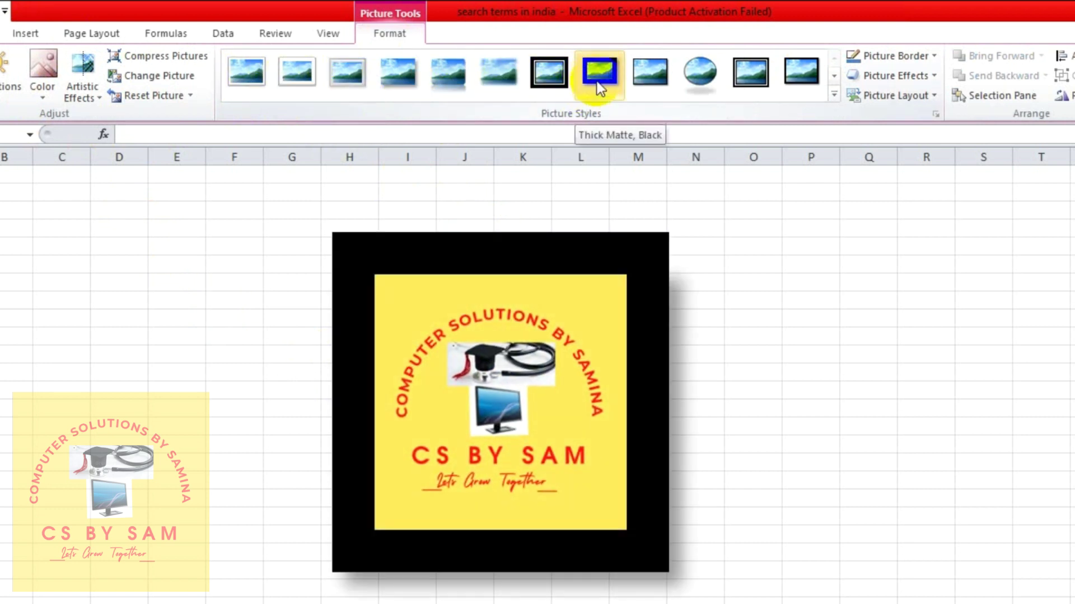
{"action": "left_click", "coordinate": [596, 82]}
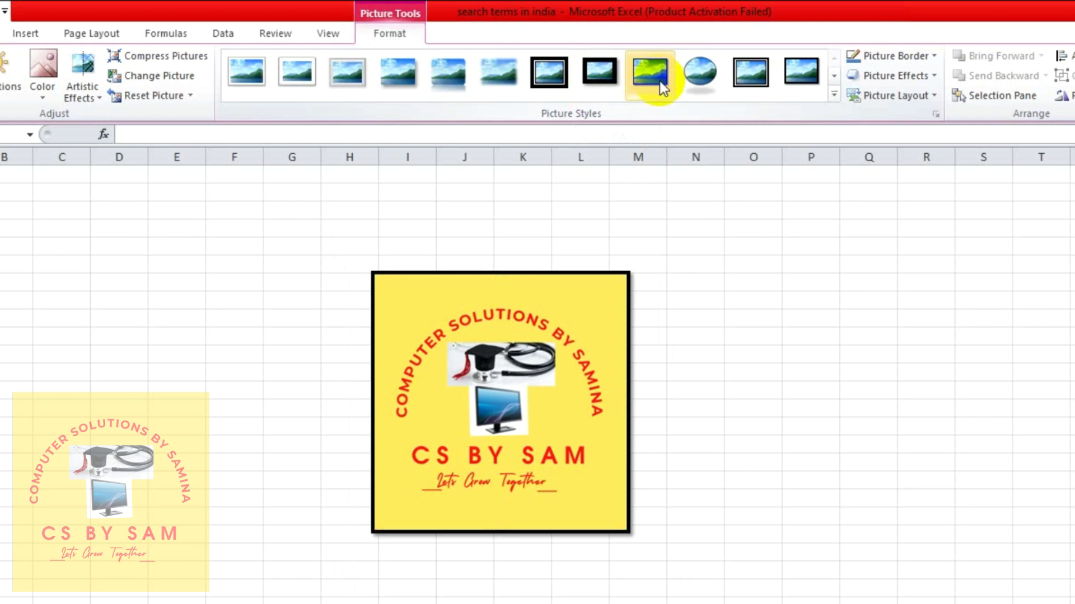
{"action": "left_click", "coordinate": [694, 75]}
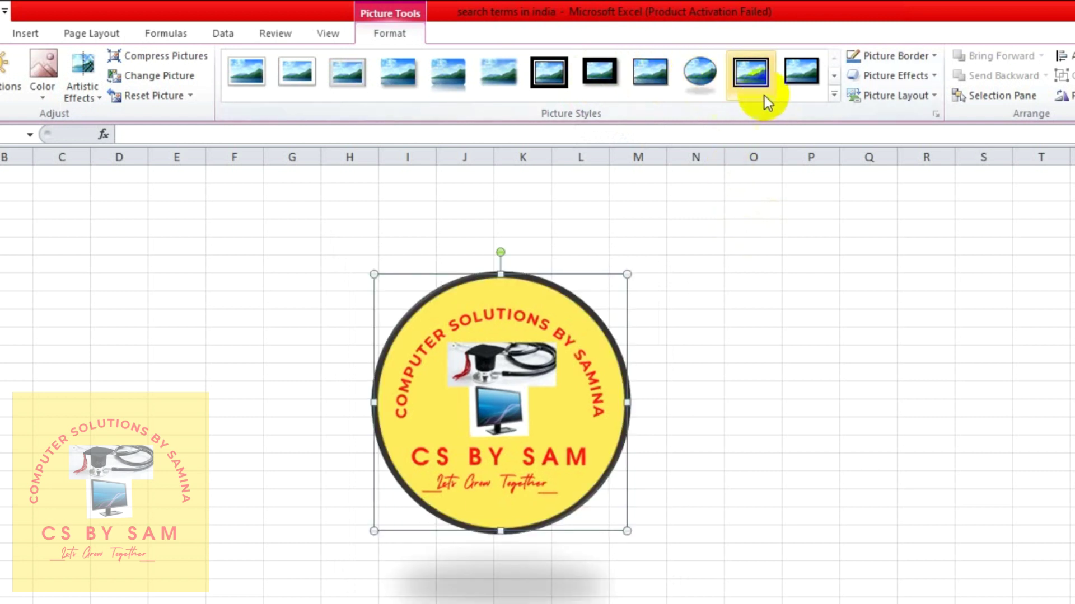
{"action": "left_click", "coordinate": [834, 77]}
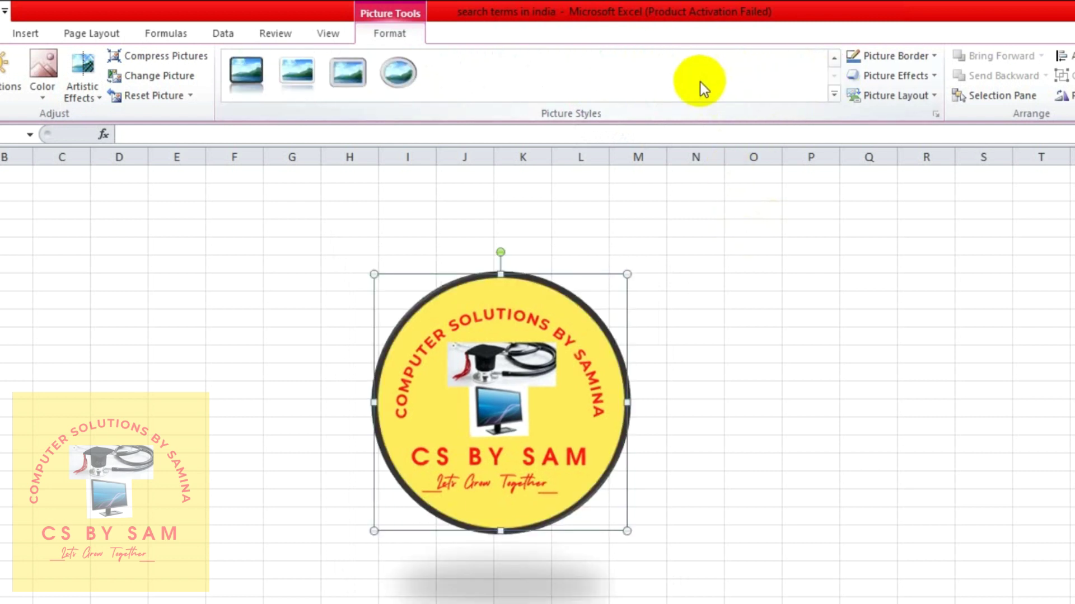
{"action": "left_click", "coordinate": [247, 73]}
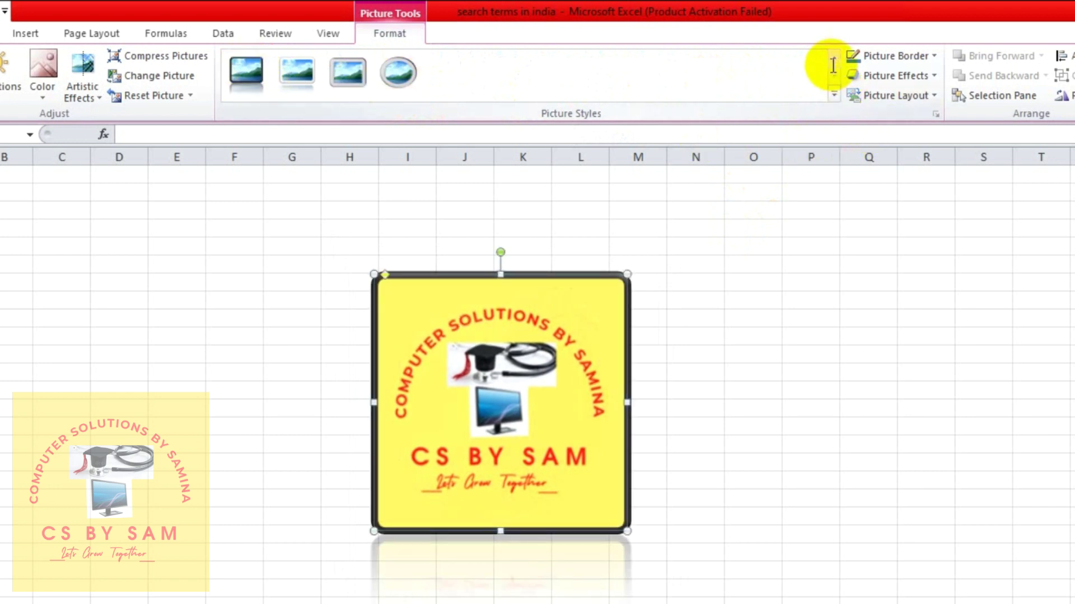
Add a Reflection variation and a Bevel preset to the framed logo from Picture Effects
{"action": "left_click", "coordinate": [933, 76]}
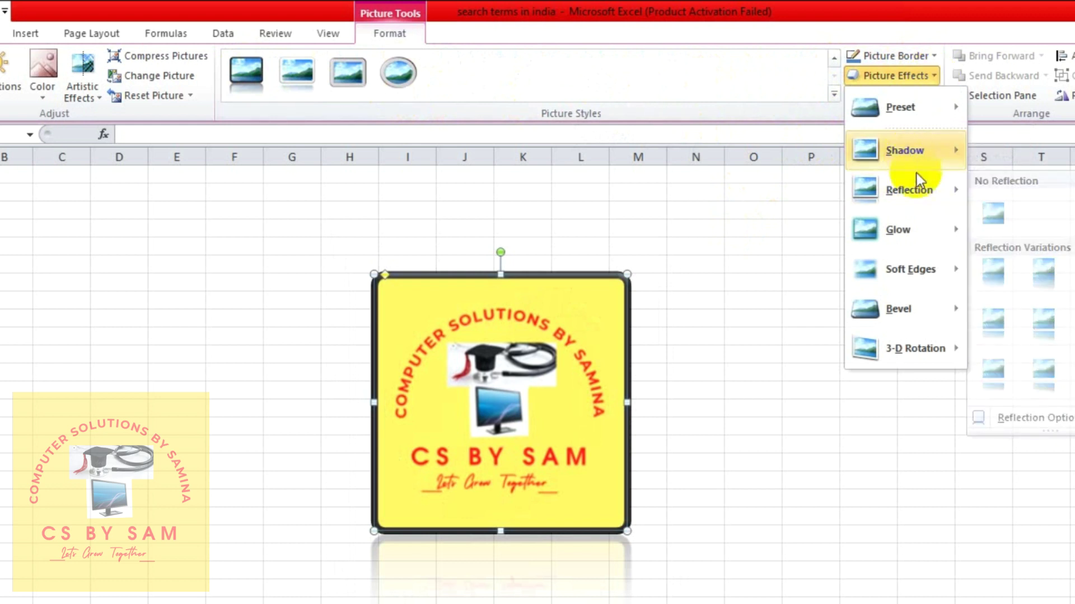
{"action": "left_click", "coordinate": [998, 331]}
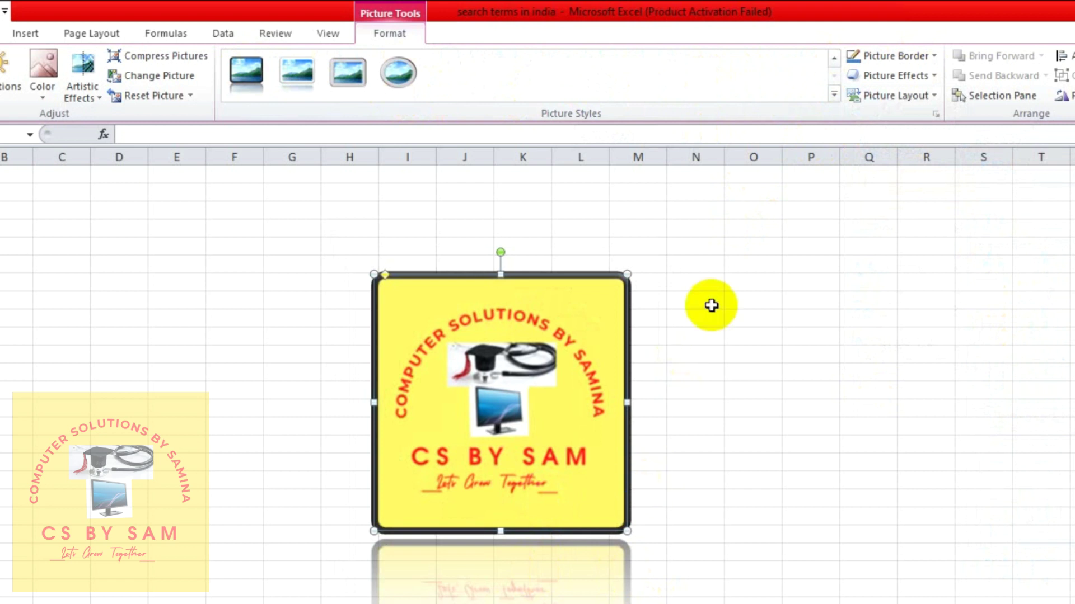
{"action": "left_click", "coordinate": [939, 77]}
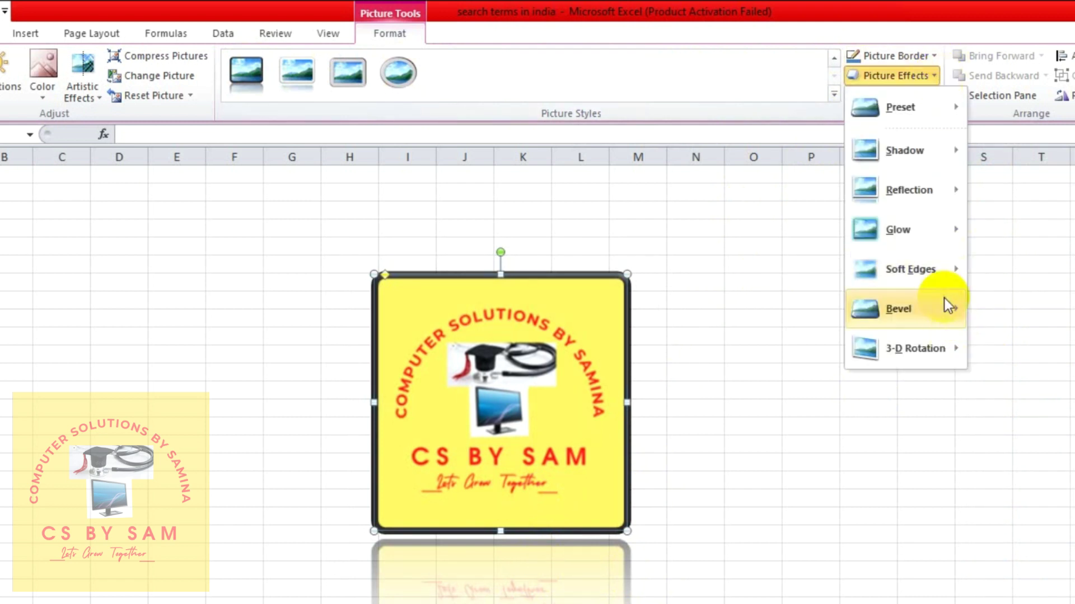
{"action": "mouse_move", "coordinate": [915, 321]}
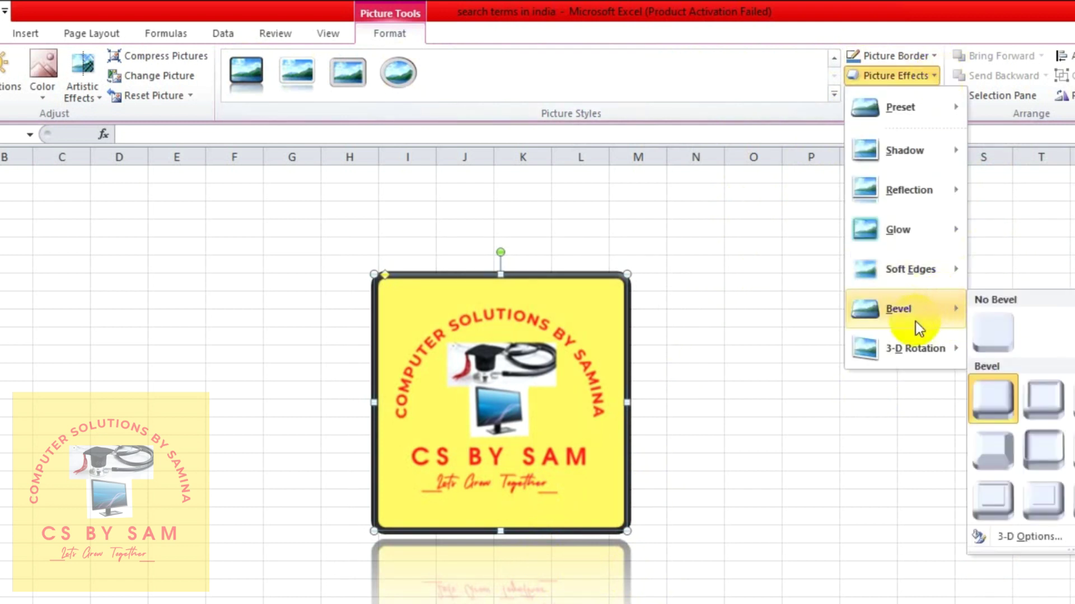
{"action": "left_click", "coordinate": [1027, 466]}
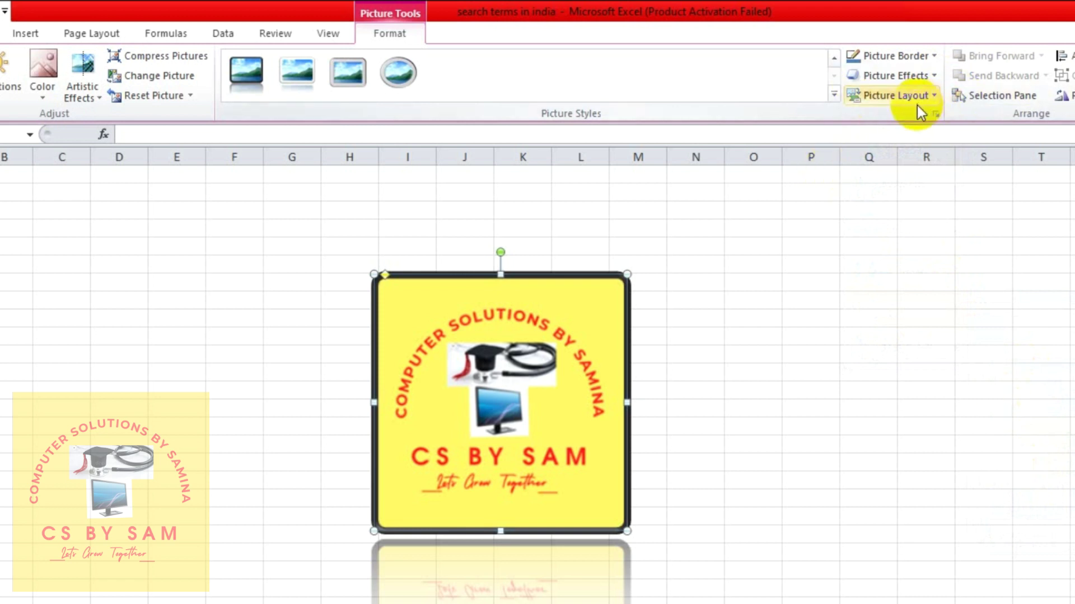
{"action": "left_click", "coordinate": [936, 98]}
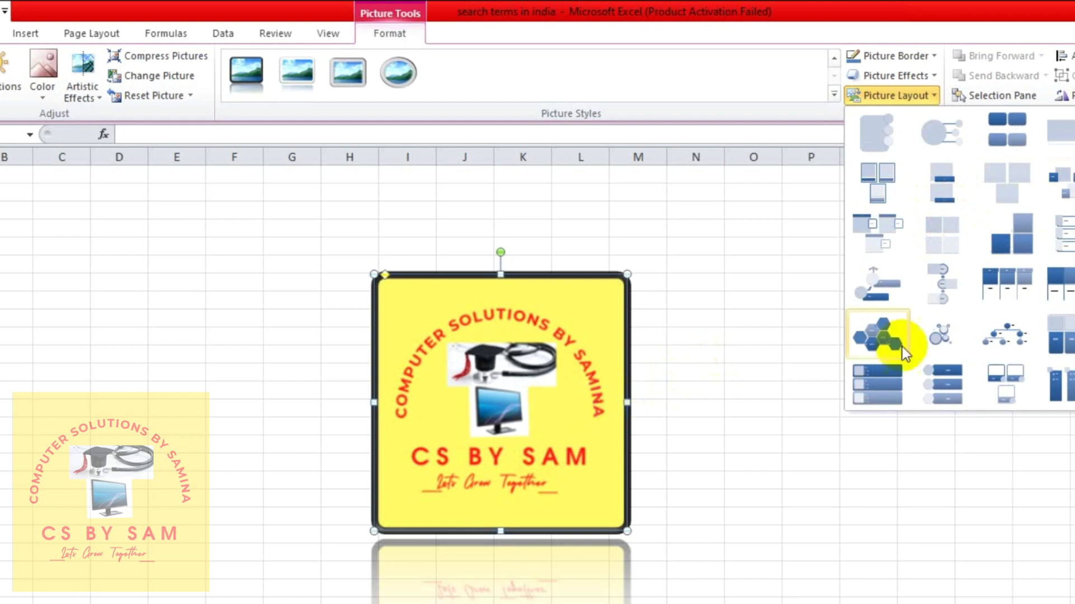
Convert the logo to SmartArt in Vertical Picture List layout, trying styles and undoing the 3D style
{"action": "left_click", "coordinate": [1065, 224]}
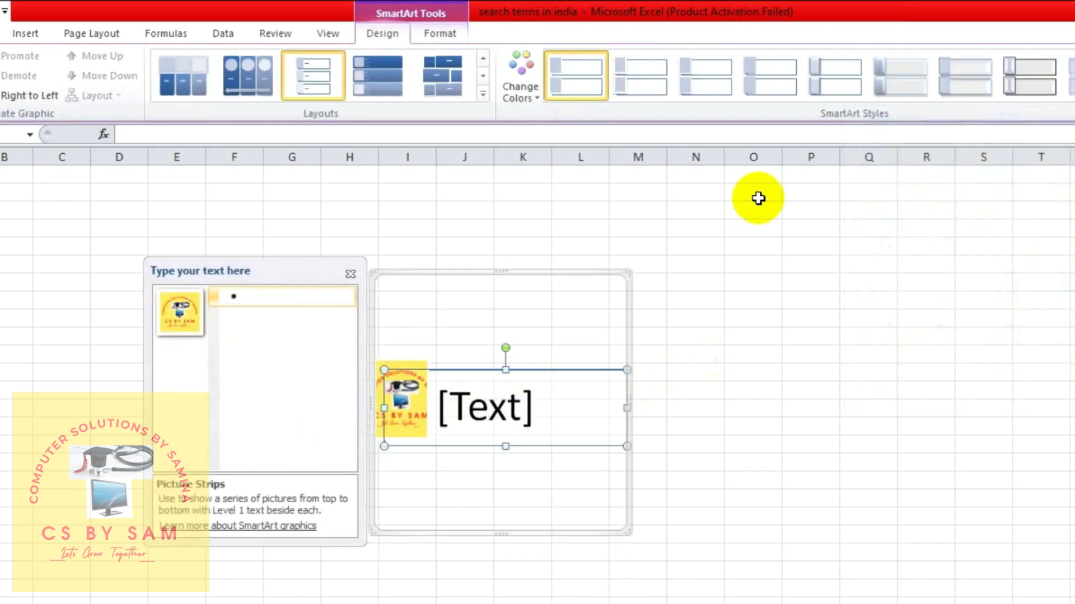
{"action": "left_click", "coordinate": [381, 78]}
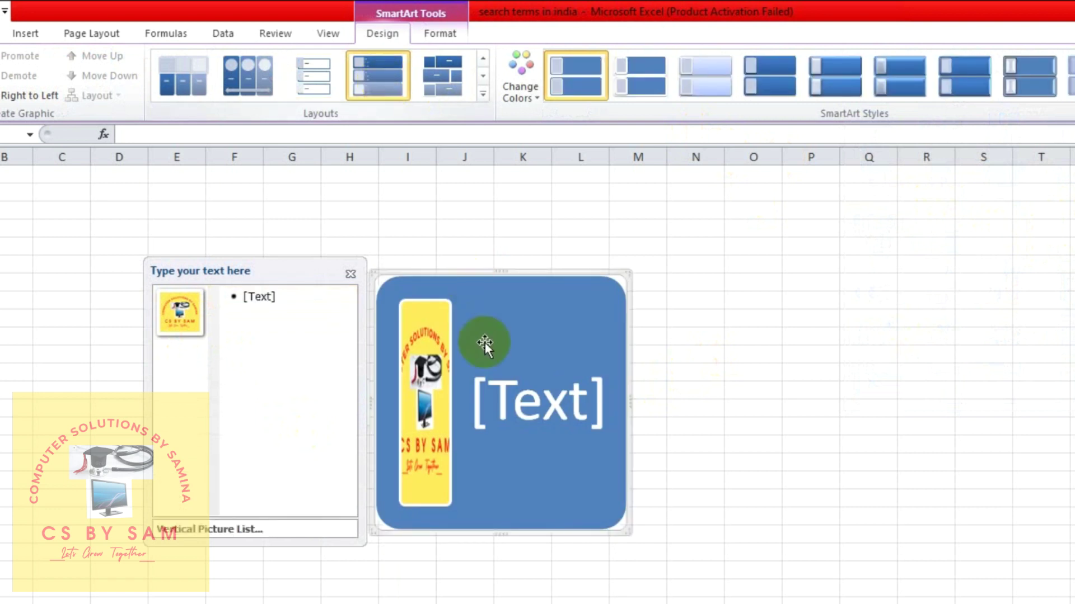
{"action": "left_click", "coordinate": [644, 68]}
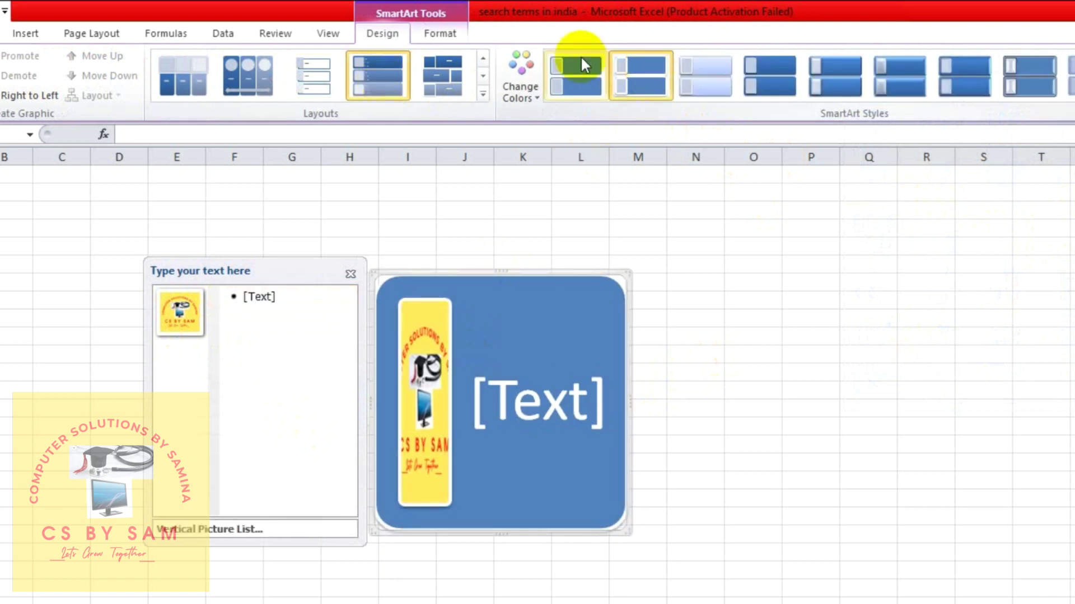
{"action": "left_click", "coordinate": [1070, 75]}
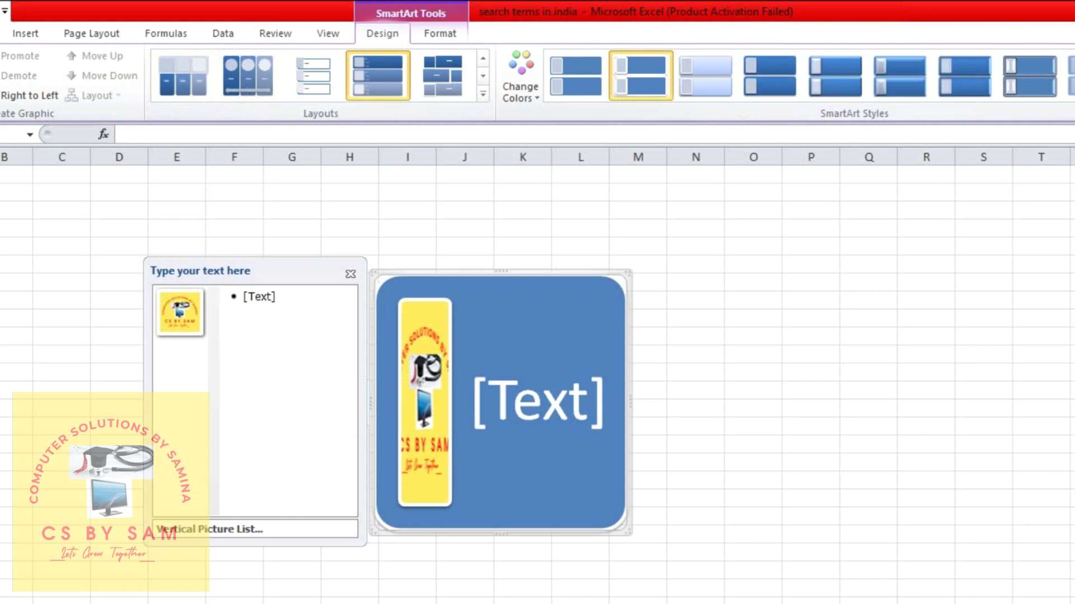
{"action": "left_click", "coordinate": [771, 78]}
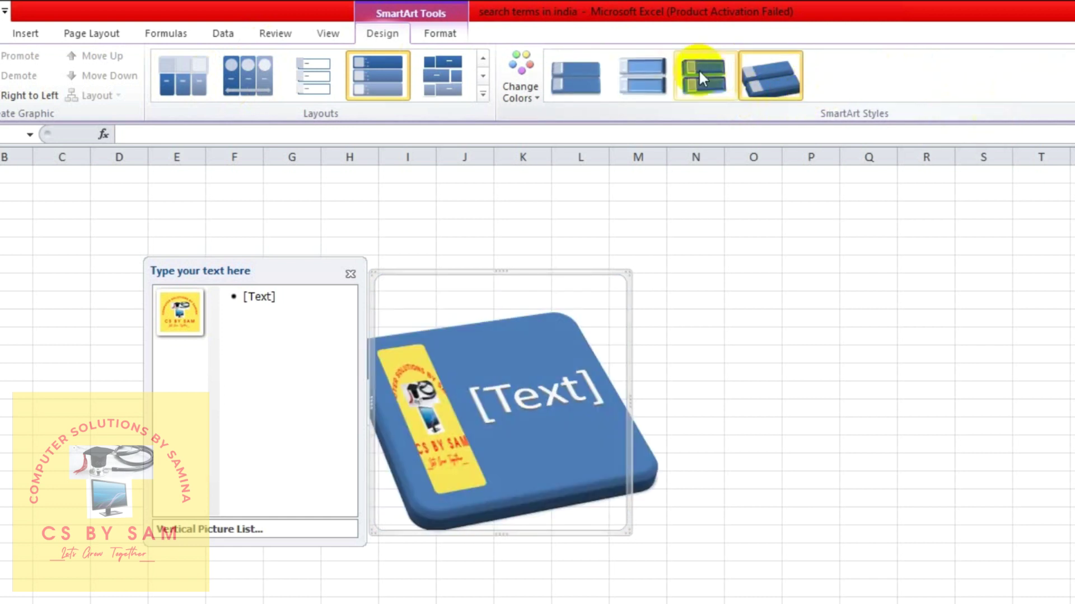
{"action": "key", "text": "ctrl+z"}
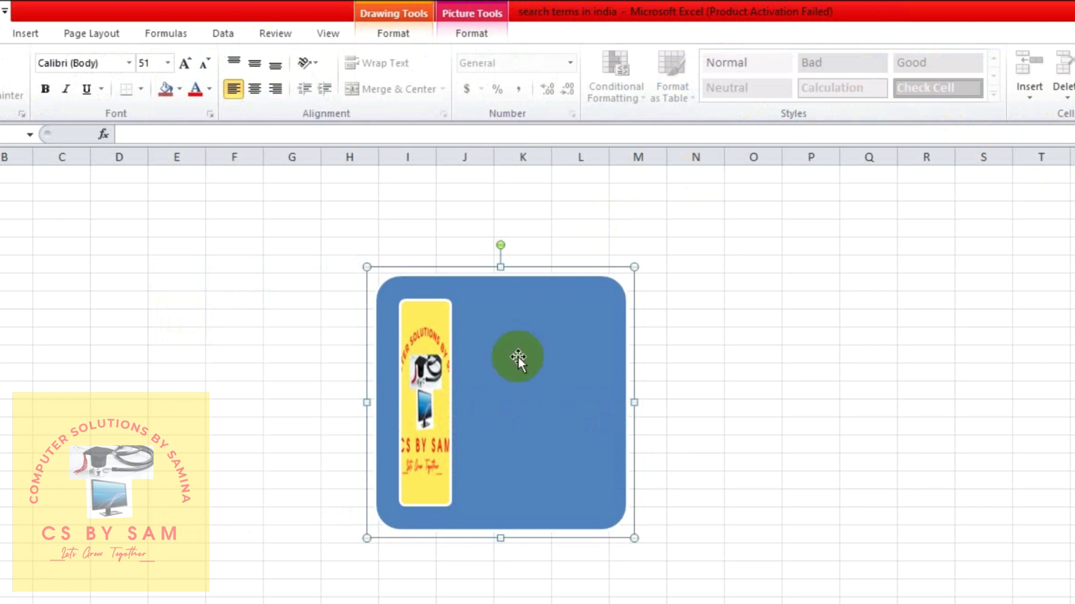
Move the graphic right and shrink the blue rounded panel from its top-left corner around the logo
{"action": "left_click_drag", "start_coordinate": [539, 397], "coordinate": [747, 384]}
{"action": "left_click", "coordinate": [694, 464]}
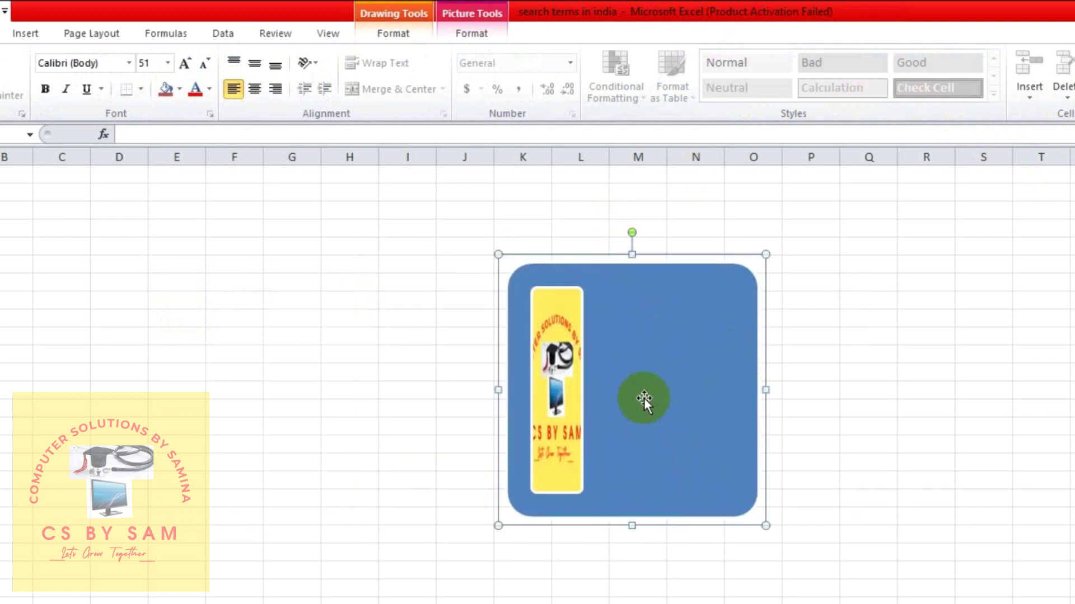
{"action": "left_click", "coordinate": [594, 368]}
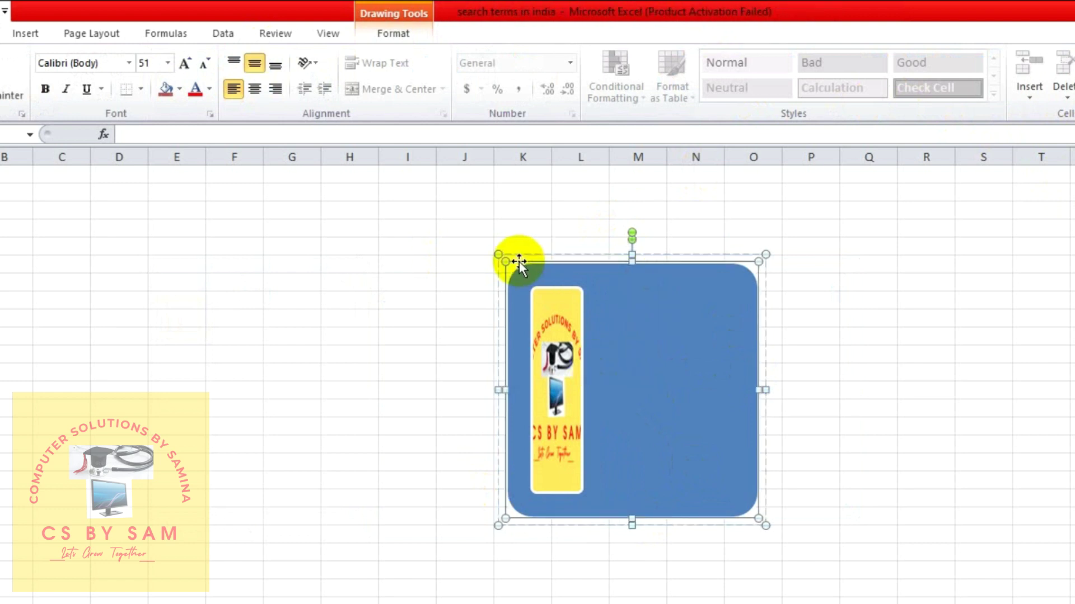
{"action": "left_click_drag", "start_coordinate": [503, 257], "coordinate": [558, 312]}
{"action": "left_click_drag", "start_coordinate": [644, 364], "coordinate": [648, 379]}
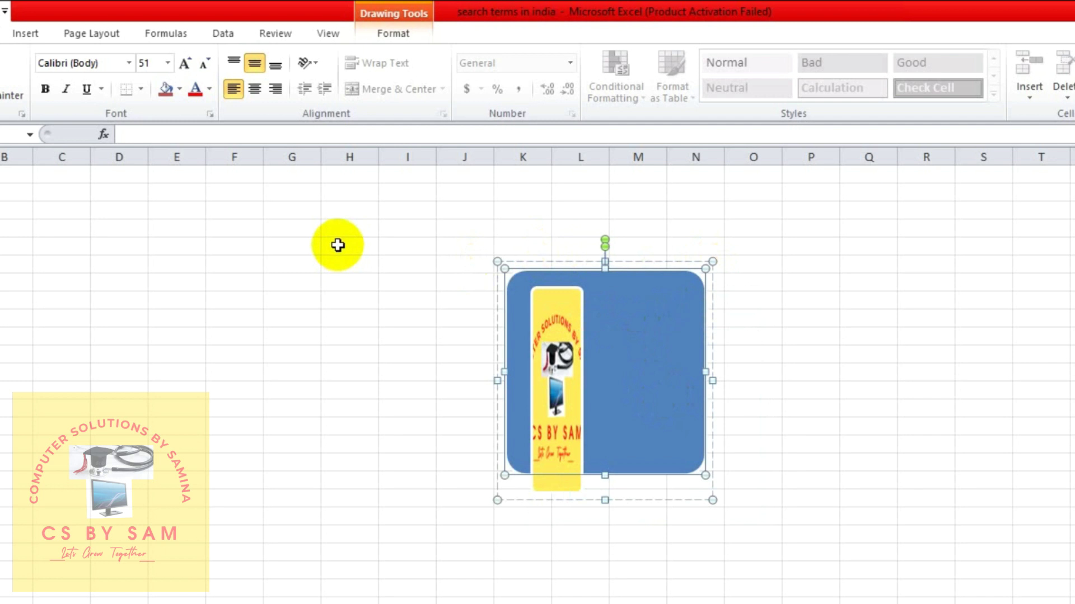
{"action": "left_click", "coordinate": [395, 34]}
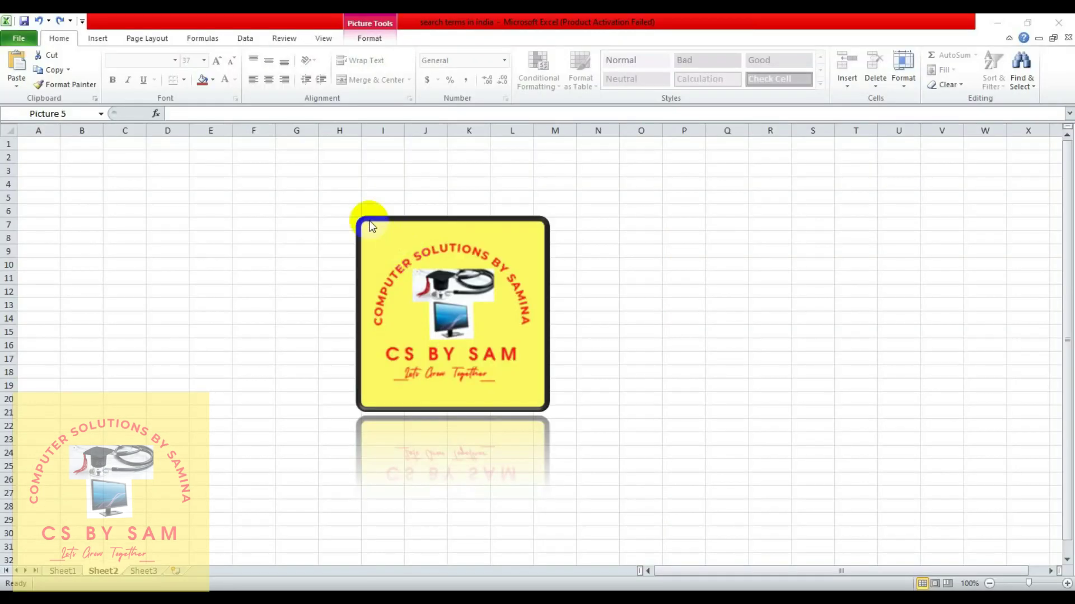
Select the framed logo, show its picture formatting commands, and check the Align list without changes
{"action": "left_click", "coordinate": [510, 319]}
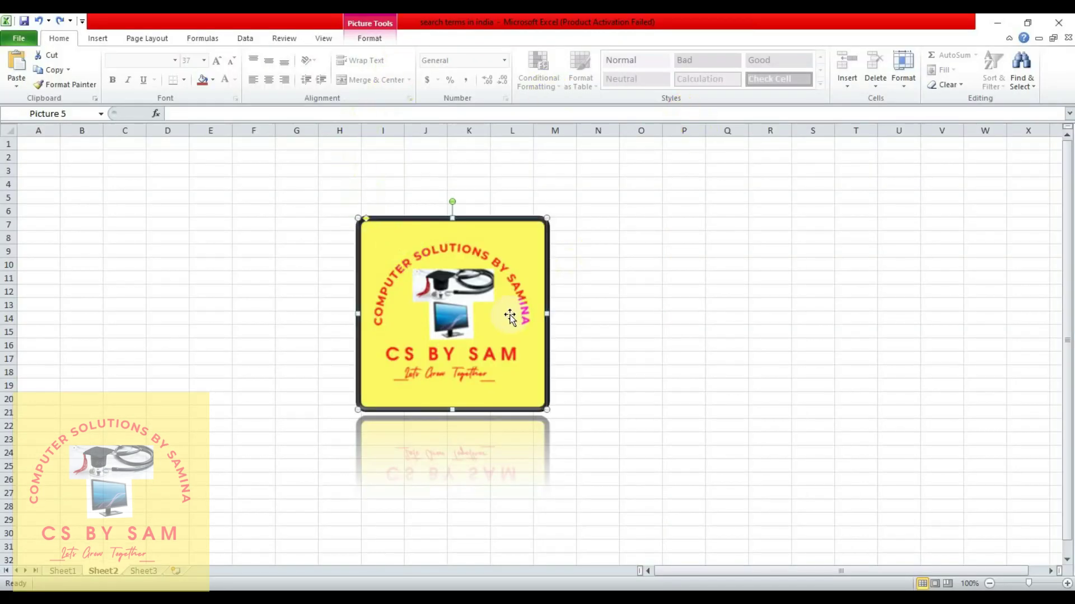
{"action": "left_click", "coordinate": [363, 37]}
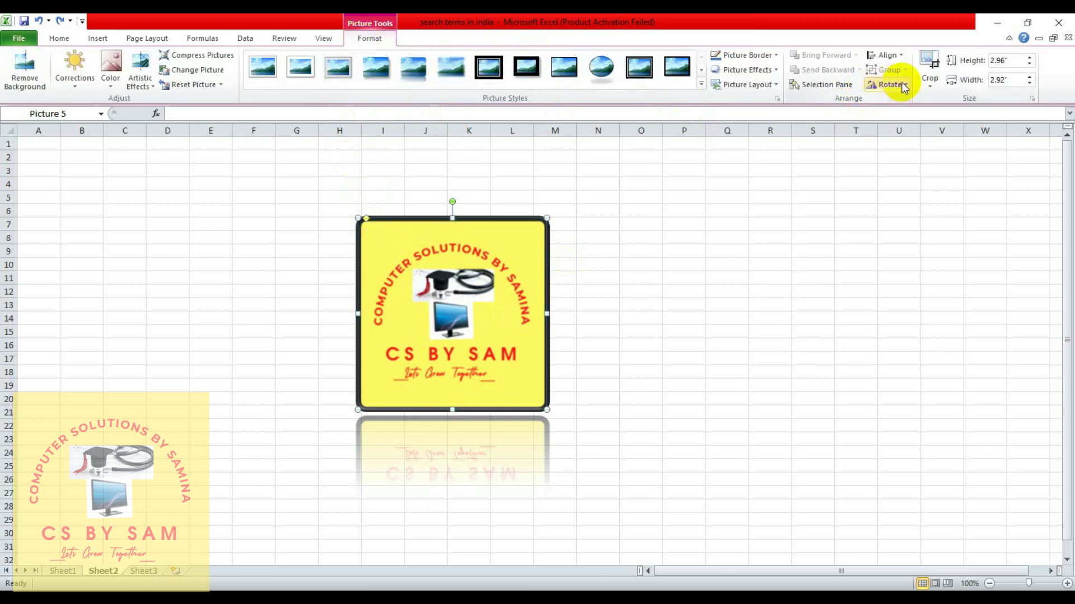
{"action": "left_click", "coordinate": [897, 56]}
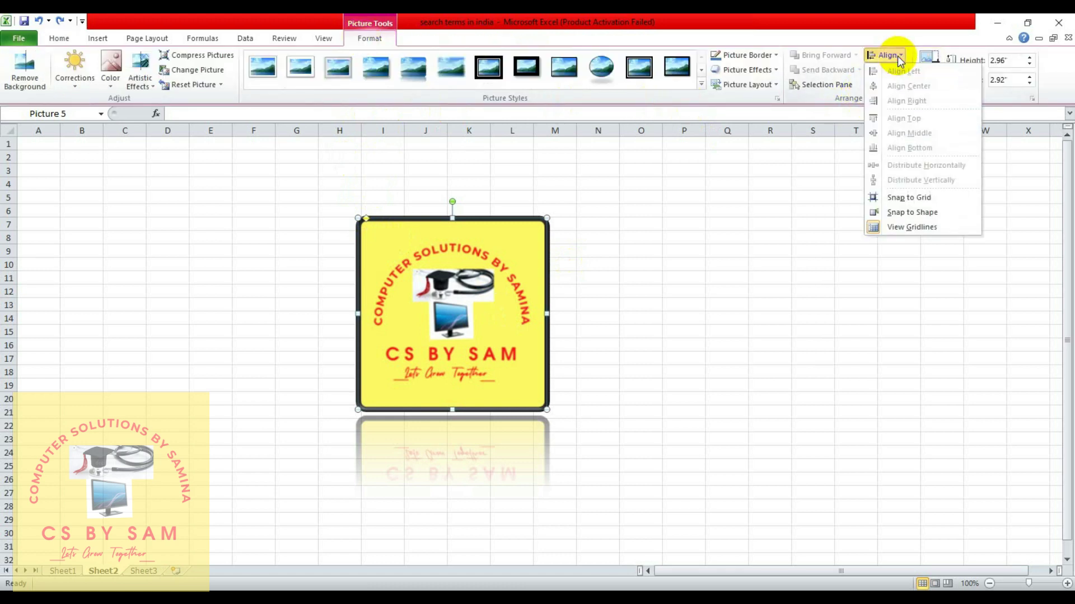
{"action": "left_click", "coordinate": [998, 193]}
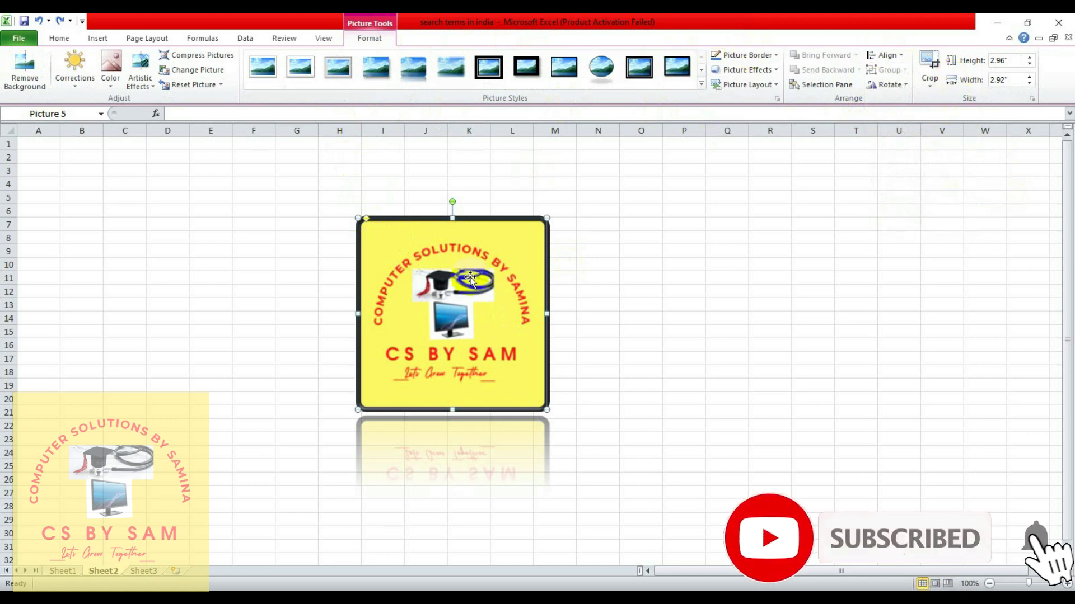